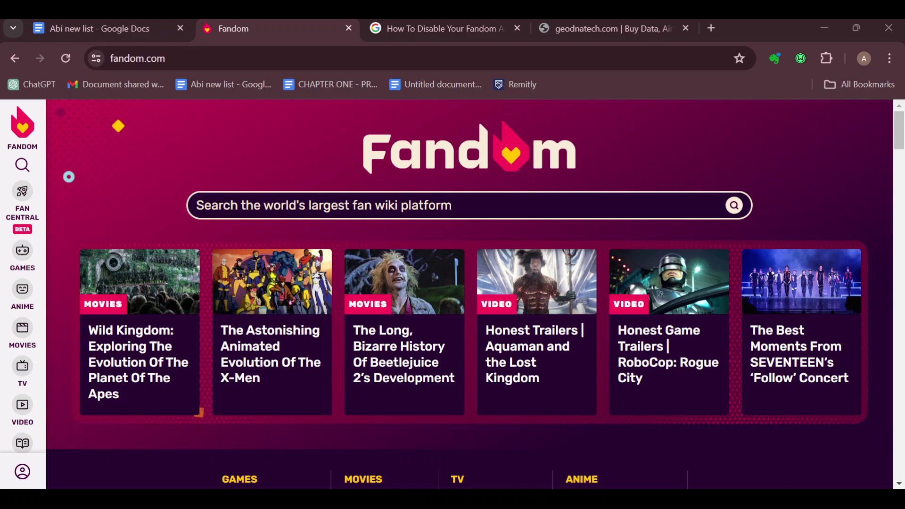
- Open the Neo article of the Matrix Wiki from the popular wiki pages in Movies
{"action": "scroll", "coordinate": [469, 295], "scroll_direction": "down", "scroll_amount": 9}
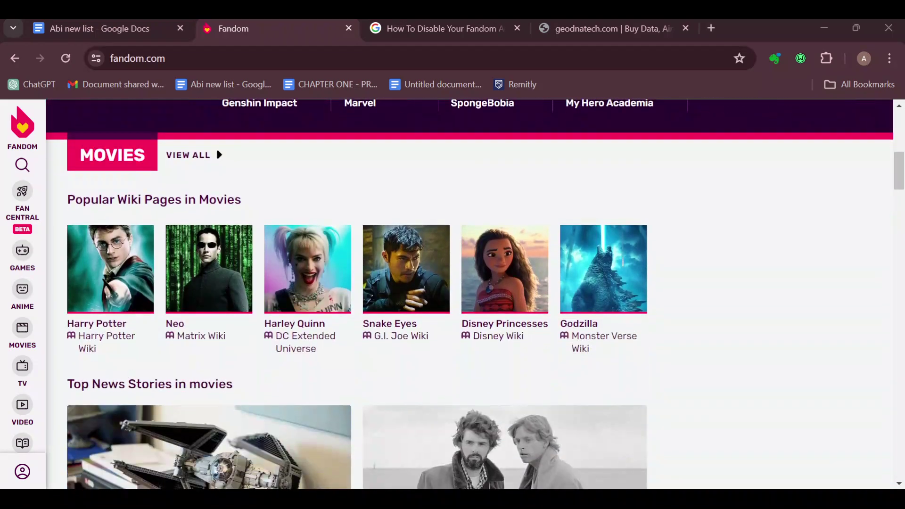
{"action": "scroll", "coordinate": [469, 294], "scroll_direction": "down", "scroll_amount": 2}
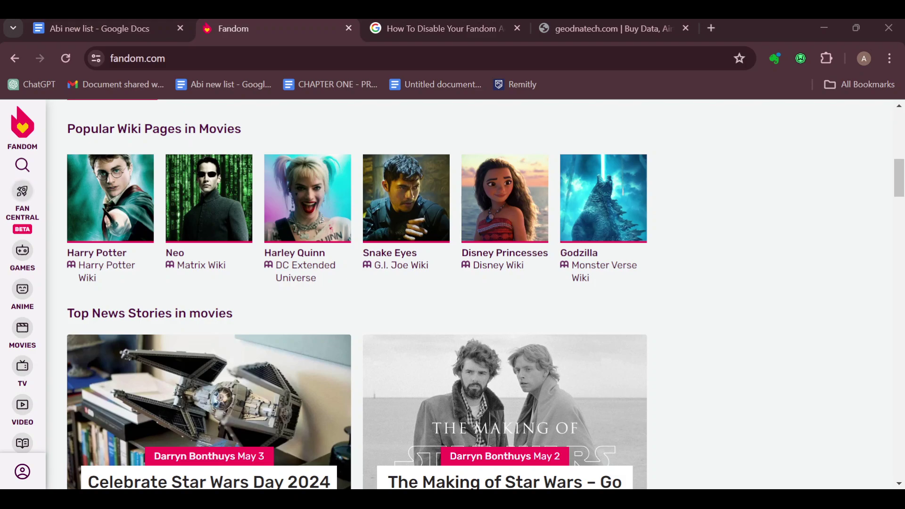
{"action": "scroll", "coordinate": [204, 120], "scroll_direction": "down", "scroll_amount": 2}
{"action": "left_click", "coordinate": [204, 121]}
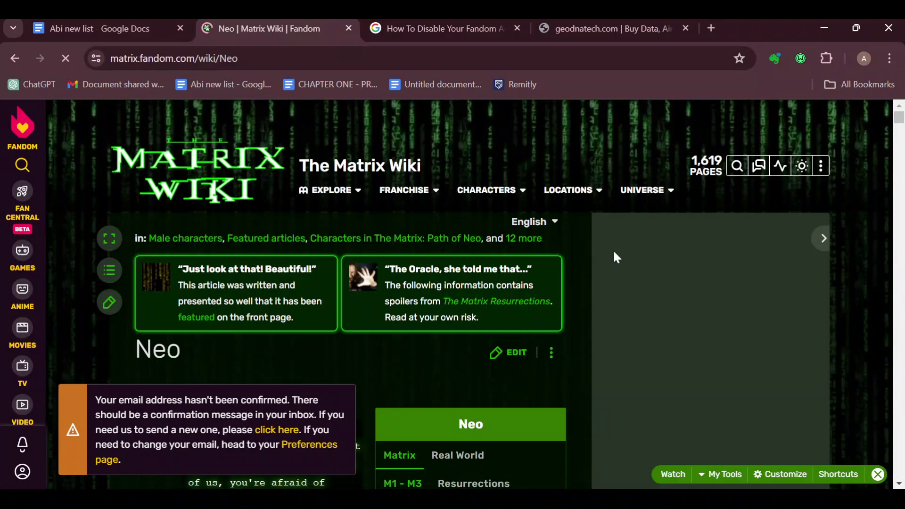
- Open the contributions page of the signed-in account on the Matrix Wiki
{"action": "mouse_move", "coordinate": [28, 475]}
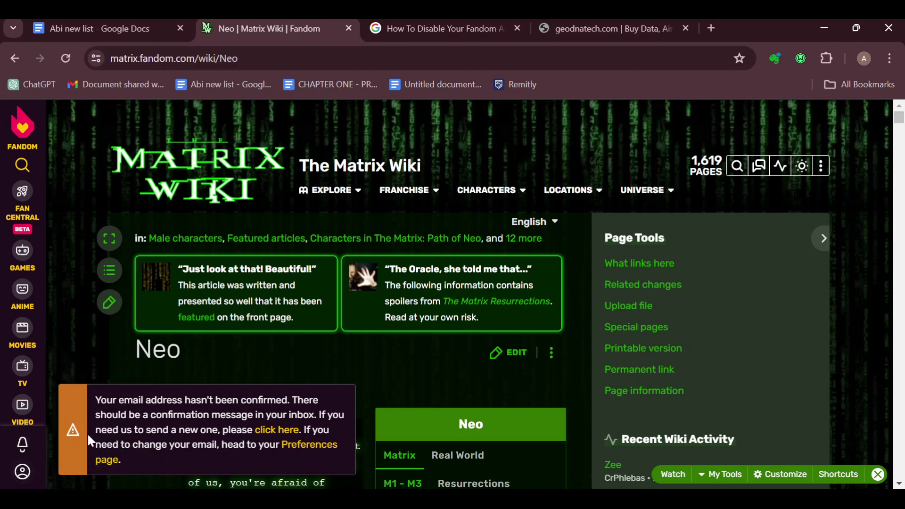
{"action": "left_click", "coordinate": [112, 422]}
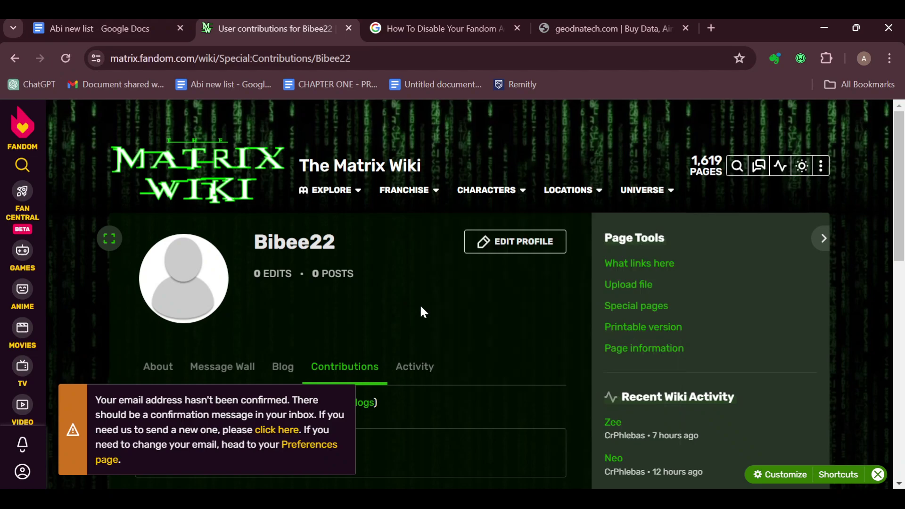
- Search the Matrix Wiki for "Special:AllPages"
{"action": "left_click", "coordinate": [738, 168]}
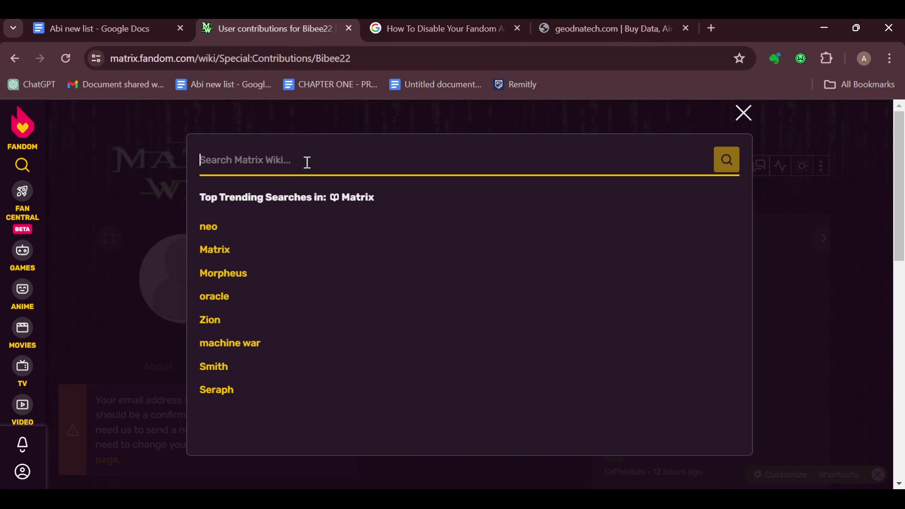
{"action": "type", "text": "s"}
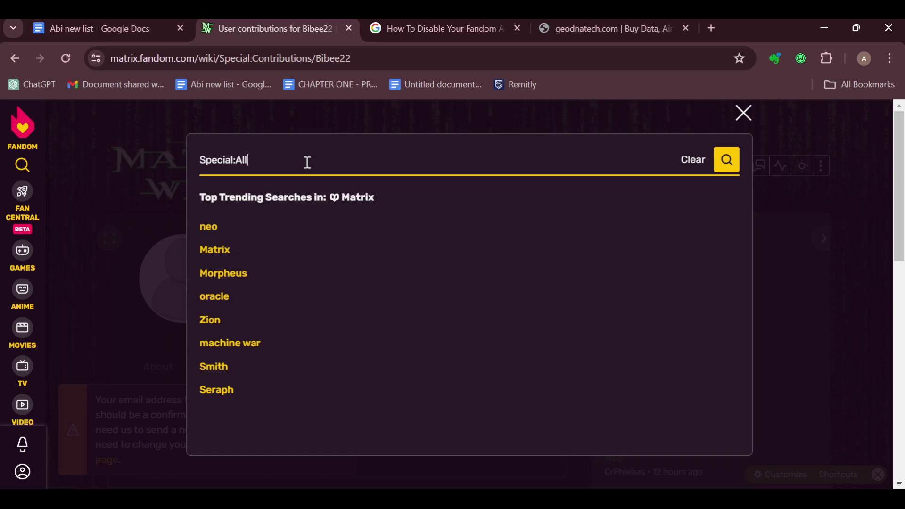
{"action": "type", "text": "pecial:AllPages"}
{"action": "key", "text": "Return"}
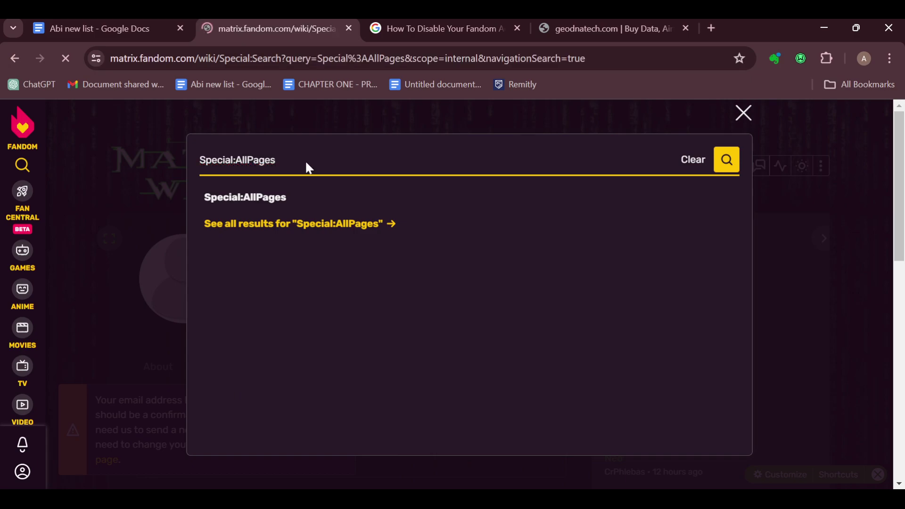
- Look through the search results for Special:AllPages on the Matrix Wiki
{"action": "scroll", "coordinate": [415, 301], "scroll_direction": "down", "scroll_amount": 7}
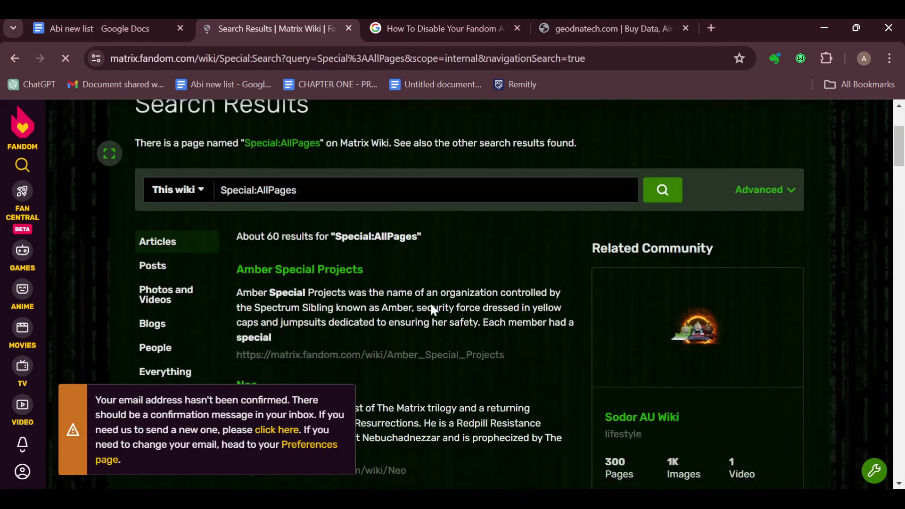
{"action": "scroll", "coordinate": [326, 242], "scroll_direction": "up", "scroll_amount": 4}
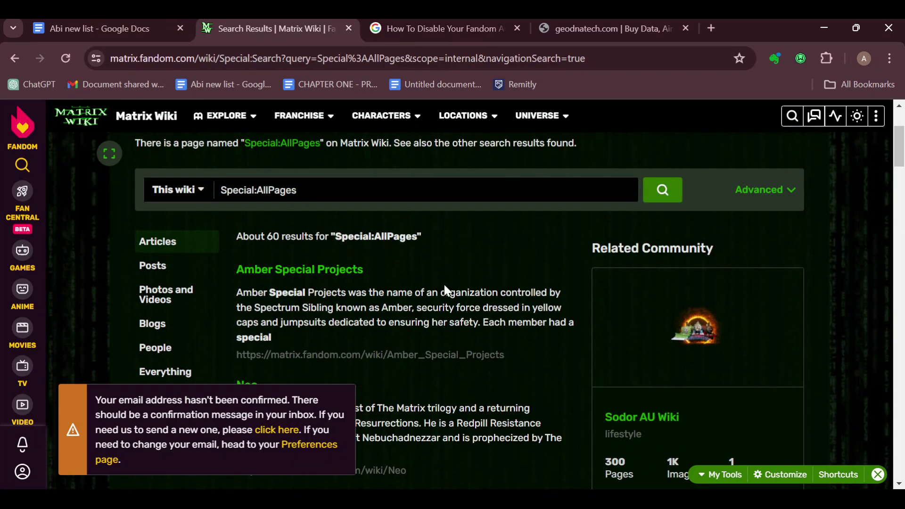
{"action": "scroll", "coordinate": [446, 290], "scroll_direction": "up", "scroll_amount": 3}
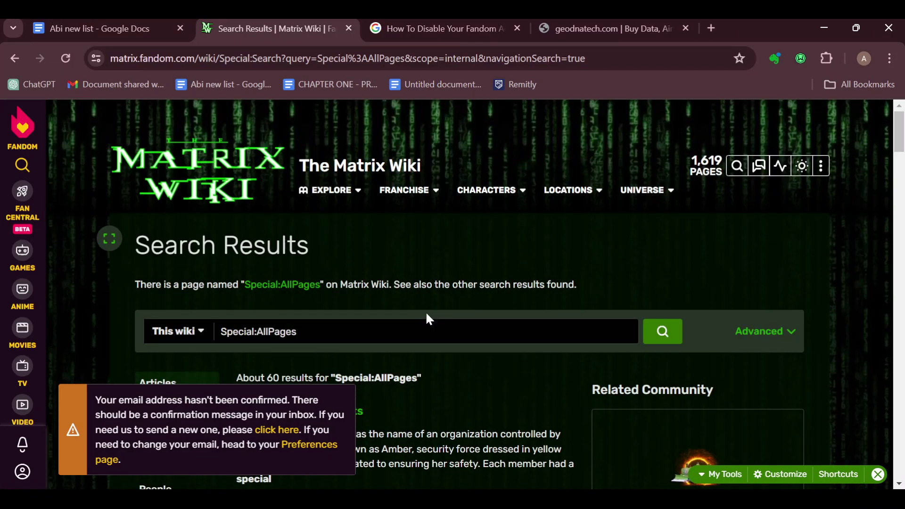
{"action": "scroll", "coordinate": [504, 265], "scroll_direction": "down", "scroll_amount": 7}
{"action": "scroll", "coordinate": [338, 244], "scroll_direction": "up", "scroll_amount": 6}
{"action": "scroll", "coordinate": [340, 282], "scroll_direction": "down", "scroll_amount": 8}
{"action": "scroll", "coordinate": [339, 302], "scroll_direction": "up", "scroll_amount": 2}
{"action": "scroll", "coordinate": [339, 308], "scroll_direction": "down", "scroll_amount": 12}
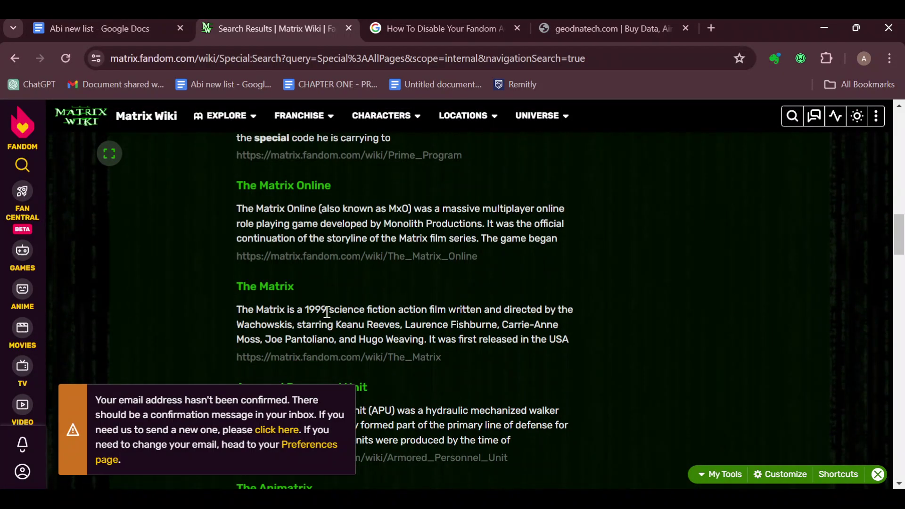
{"action": "scroll", "coordinate": [329, 319], "scroll_direction": "down", "scroll_amount": 4}
{"action": "scroll", "coordinate": [326, 319], "scroll_direction": "up", "scroll_amount": 10}
{"action": "scroll", "coordinate": [327, 324], "scroll_direction": "up", "scroll_amount": 10}
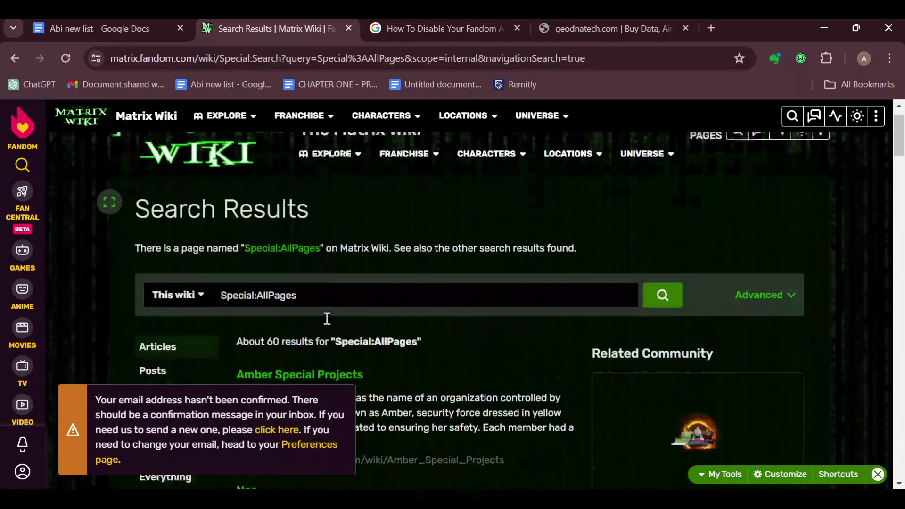
- Search the Matrix Wiki for "Templates"
{"action": "left_click", "coordinate": [737, 166]}
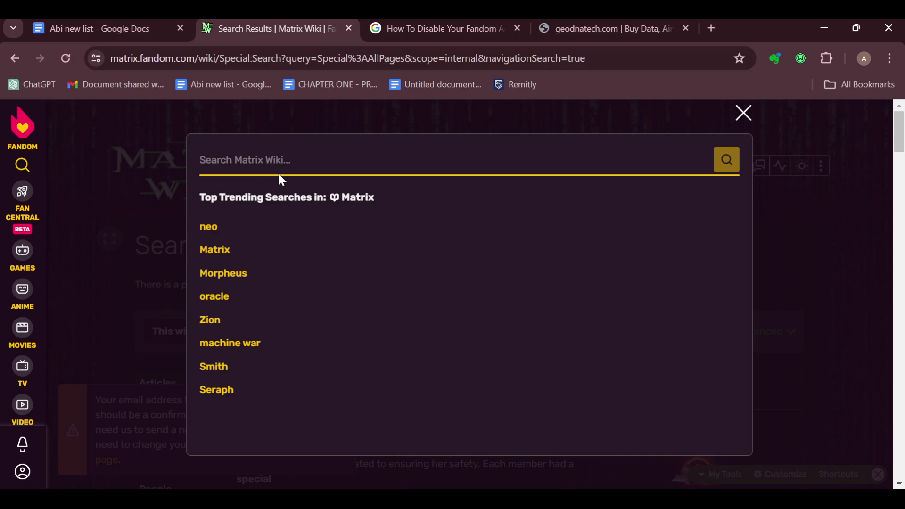
{"action": "type", "text": "Templates"}
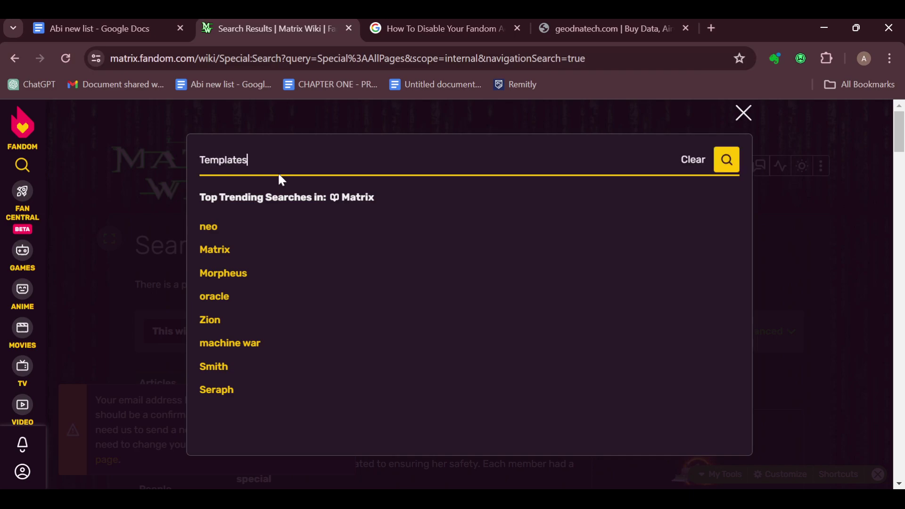
{"action": "key", "text": "Return"}
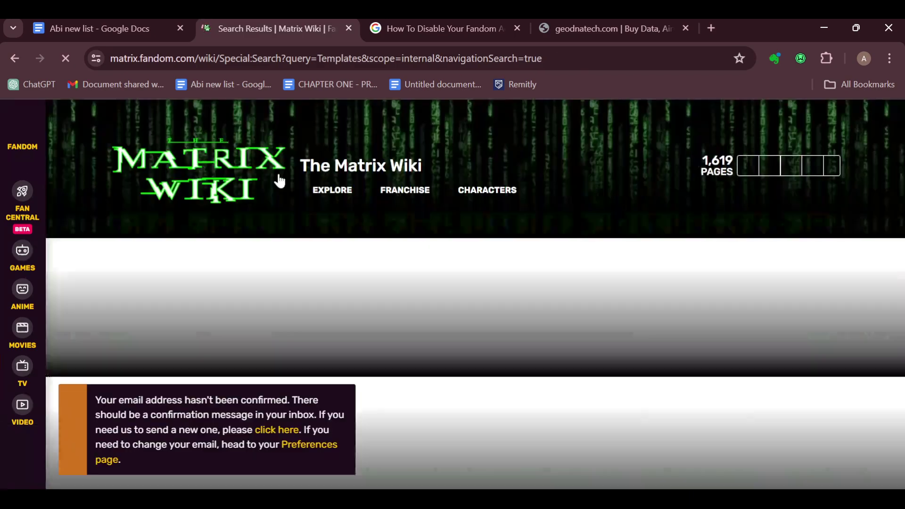
- Open the Templates Wiki suggested as the related community for the Templates search
{"action": "scroll", "coordinate": [349, 297], "scroll_direction": "down", "scroll_amount": 2}
{"action": "scroll", "coordinate": [301, 302], "scroll_direction": "down", "scroll_amount": 3}
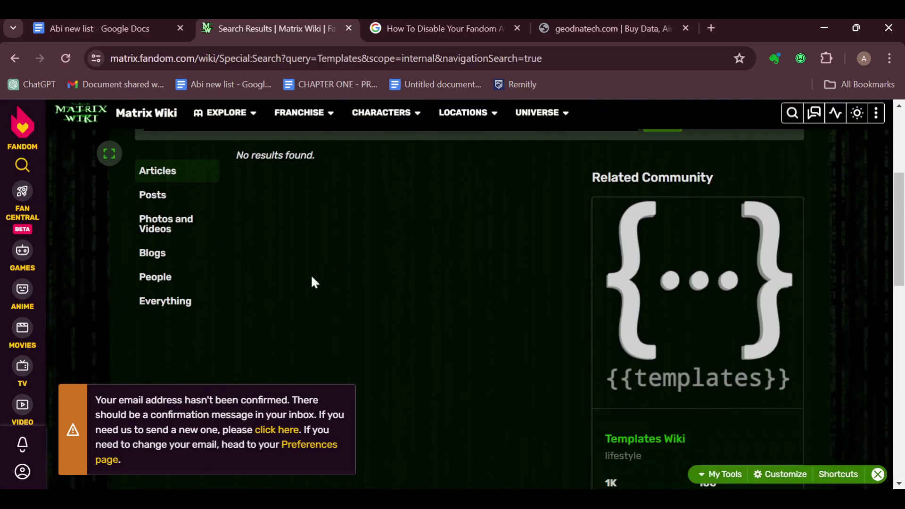
{"action": "scroll", "coordinate": [302, 273], "scroll_direction": "up", "scroll_amount": 4}
{"action": "scroll", "coordinate": [293, 273], "scroll_direction": "down", "scroll_amount": 4}
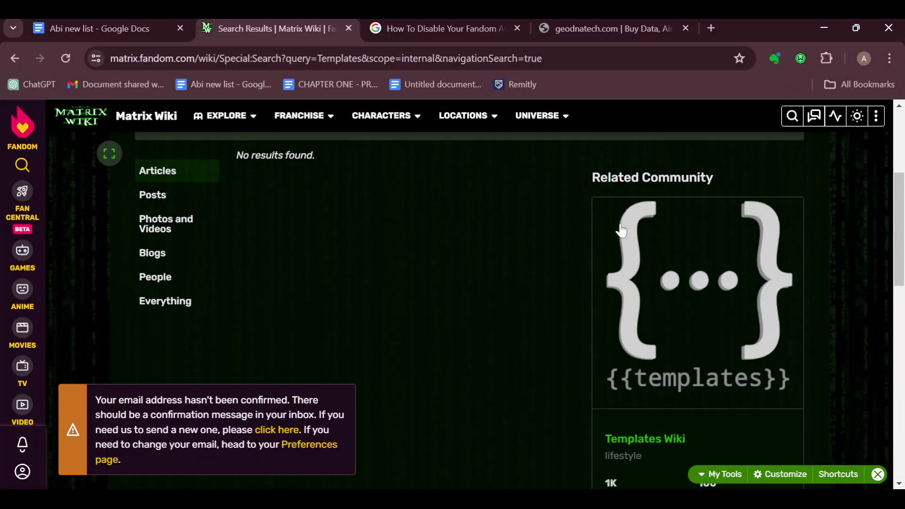
{"action": "scroll", "coordinate": [653, 314], "scroll_direction": "down", "scroll_amount": 3}
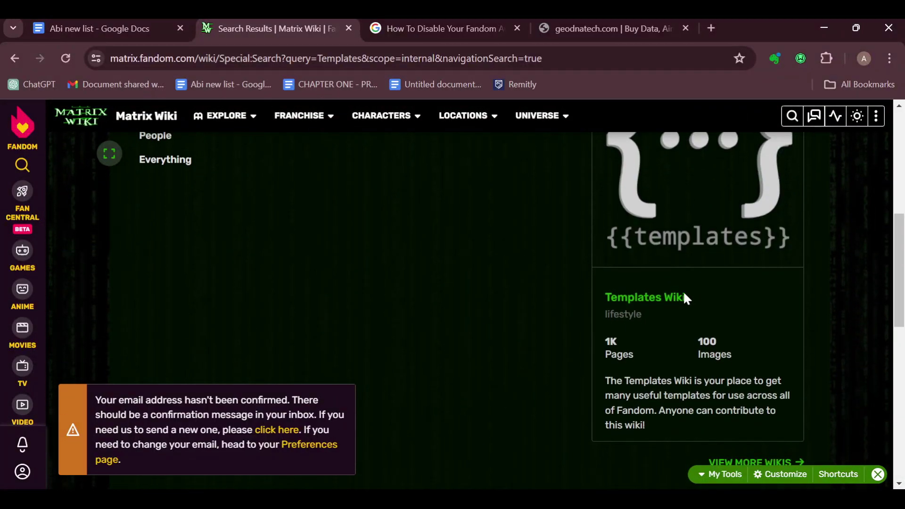
{"action": "left_click", "coordinate": [676, 303]}
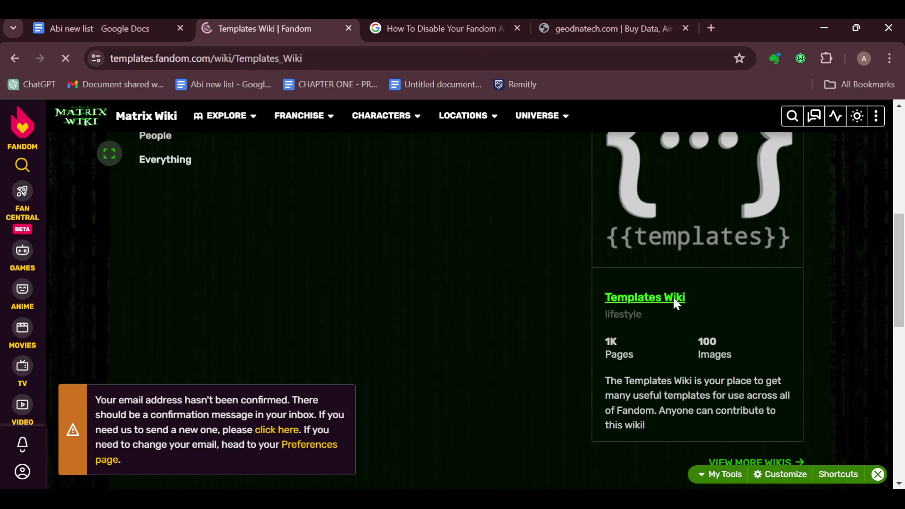
- Open the Article management templates category from the contents on the Templates Wiki home page
{"action": "scroll", "coordinate": [605, 285], "scroll_direction": "down", "scroll_amount": 1}
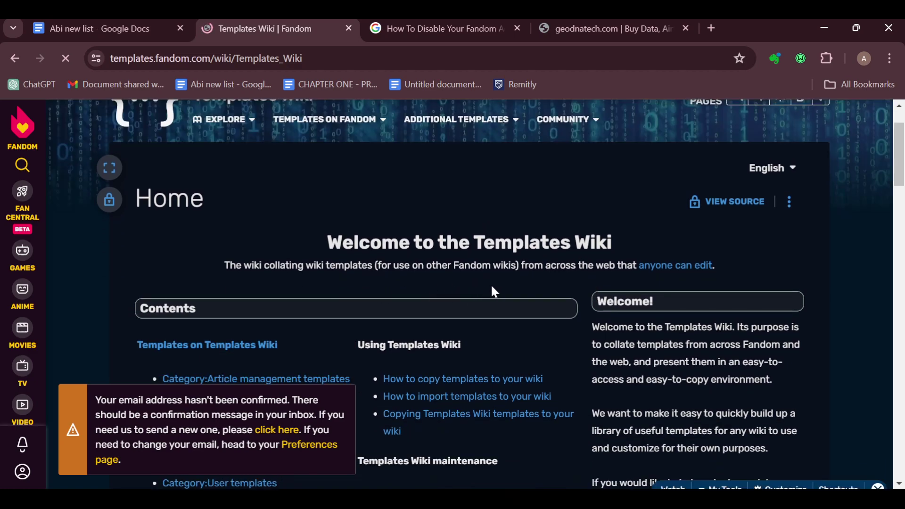
{"action": "scroll", "coordinate": [401, 255], "scroll_direction": "up", "scroll_amount": 1}
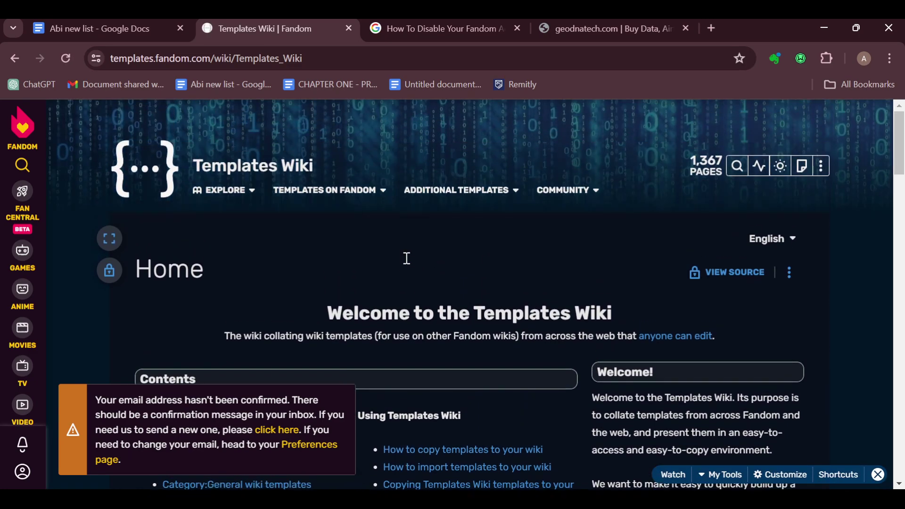
{"action": "scroll", "coordinate": [641, 334], "scroll_direction": "down", "scroll_amount": 3}
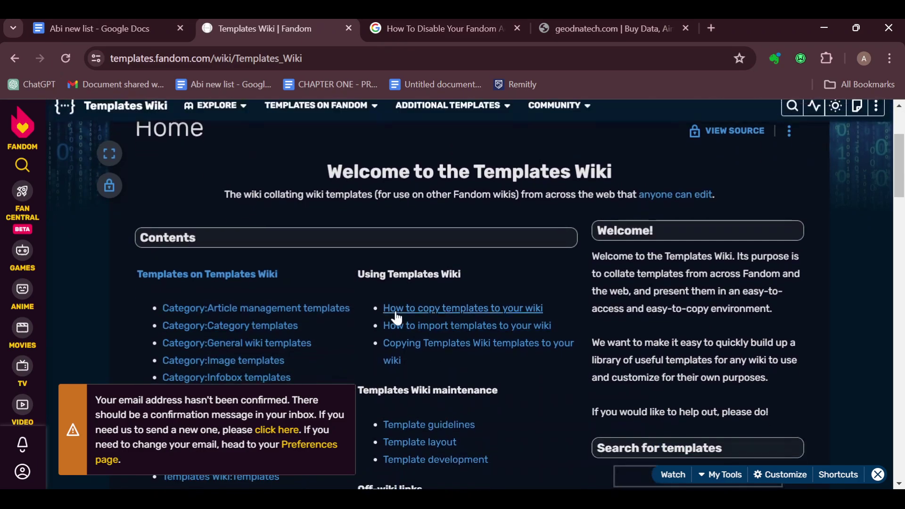
{"action": "scroll", "coordinate": [316, 283], "scroll_direction": "down", "scroll_amount": 1}
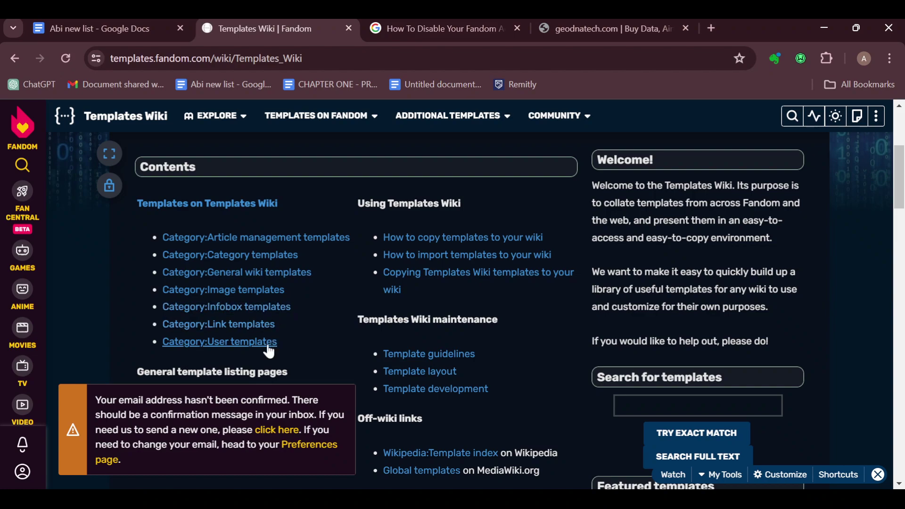
{"action": "left_click", "coordinate": [258, 238]}
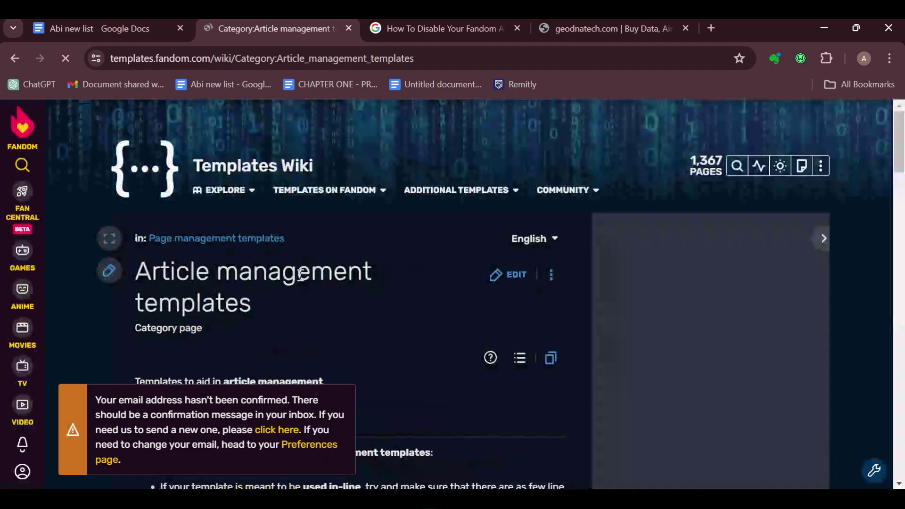
- Read how to add a template to the Article management templates category and look through its alphabetical template list
{"action": "scroll", "coordinate": [339, 279], "scroll_direction": "down", "scroll_amount": 3}
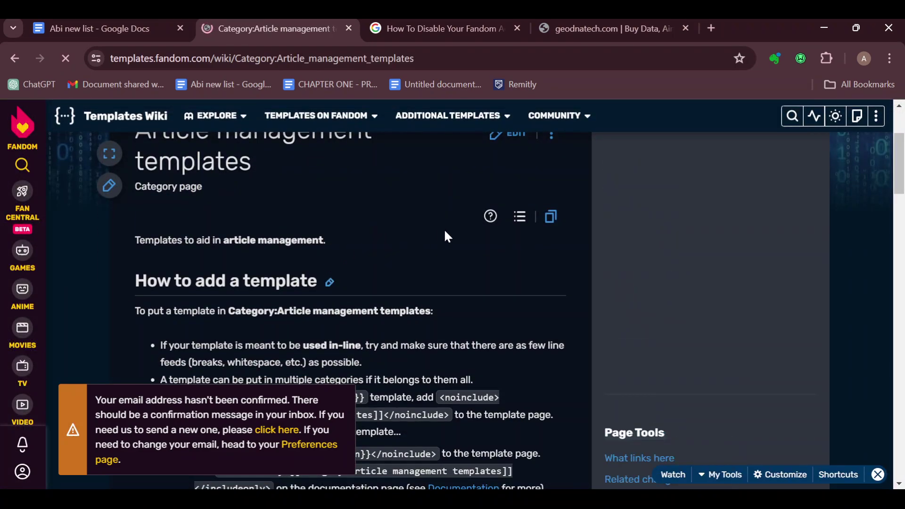
{"action": "scroll", "coordinate": [333, 255], "scroll_direction": "down", "scroll_amount": 5}
{"action": "scroll", "coordinate": [377, 256], "scroll_direction": "down", "scroll_amount": 6}
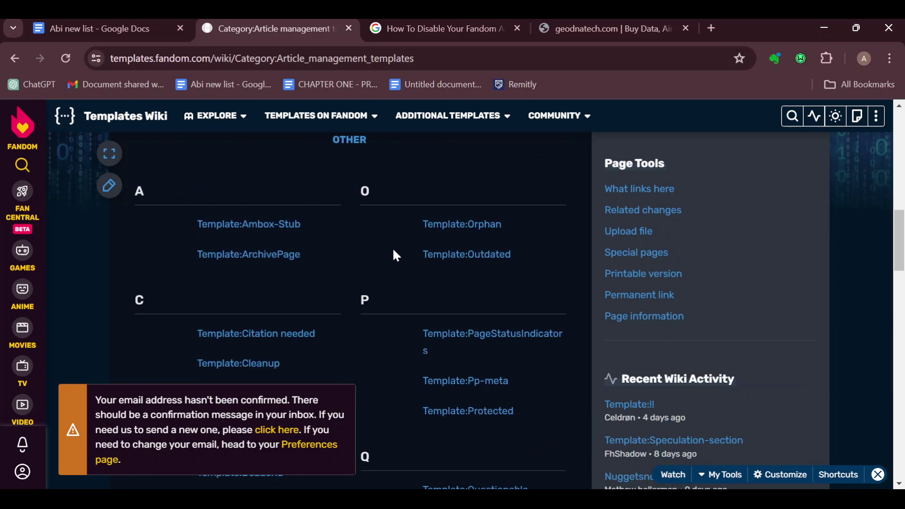
{"action": "scroll", "coordinate": [393, 247], "scroll_direction": "up", "scroll_amount": 7}
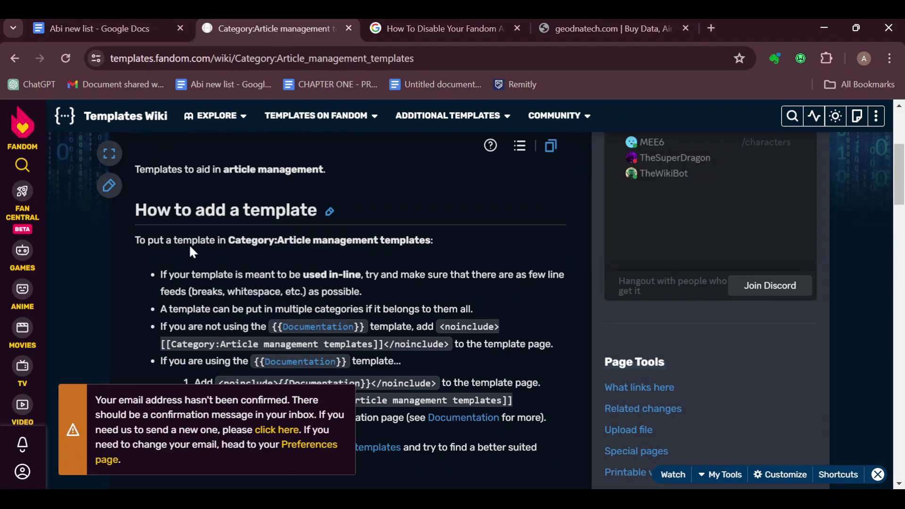
{"action": "scroll", "coordinate": [322, 274], "scroll_direction": "down", "scroll_amount": 2}
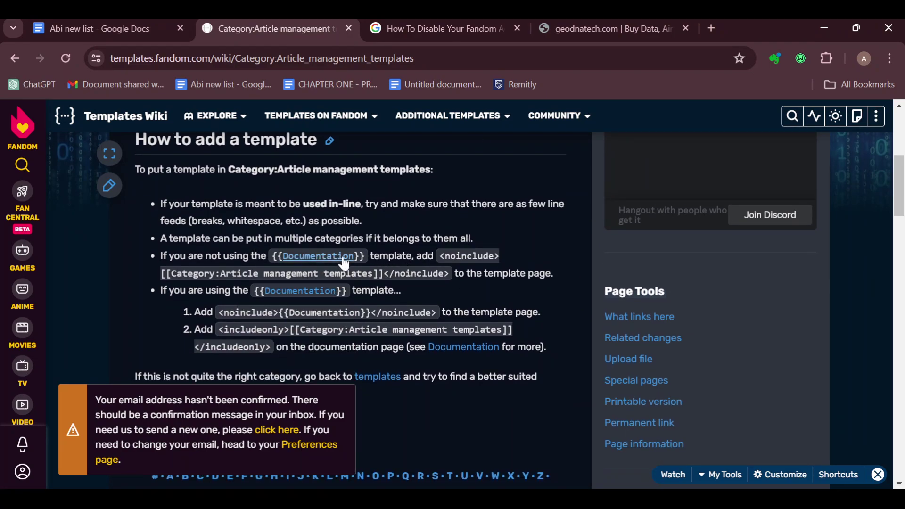
{"action": "scroll", "coordinate": [364, 272], "scroll_direction": "down", "scroll_amount": 8}
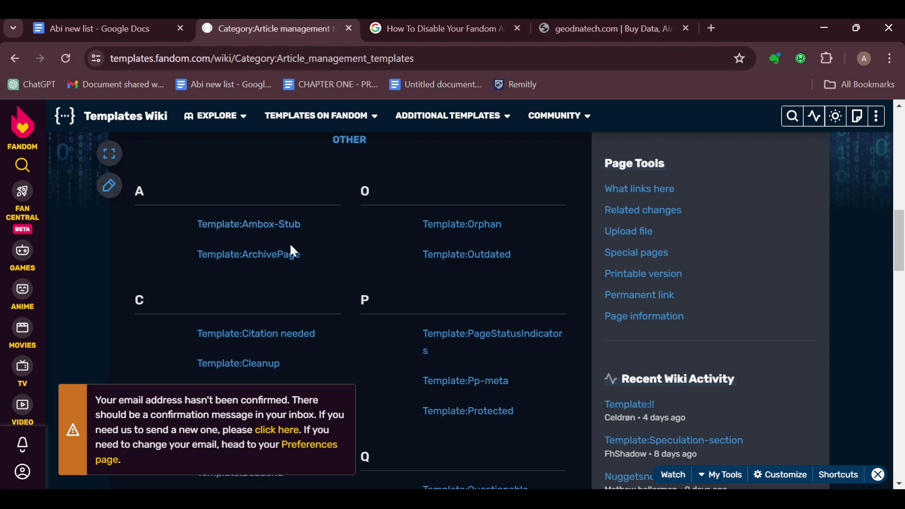
{"action": "scroll", "coordinate": [274, 270], "scroll_direction": "down", "scroll_amount": 2}
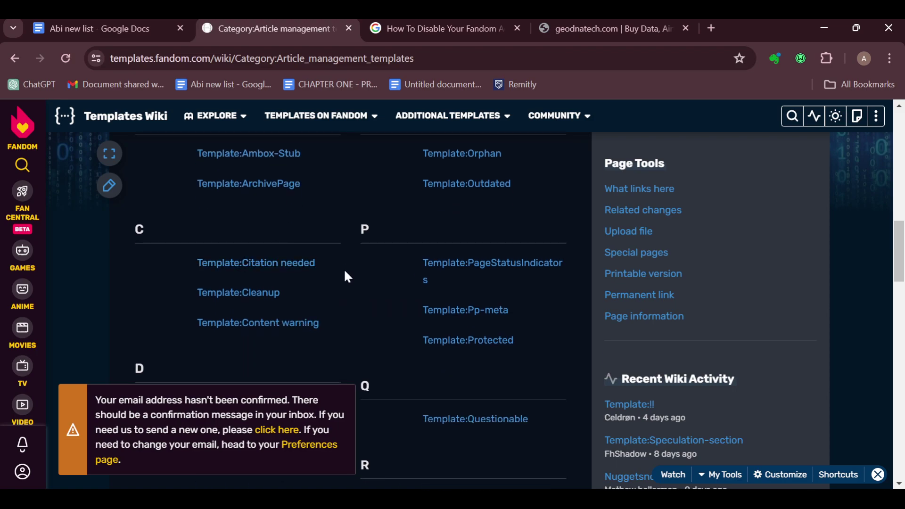
{"action": "scroll", "coordinate": [347, 275], "scroll_direction": "down", "scroll_amount": 2}
{"action": "scroll", "coordinate": [274, 295], "scroll_direction": "down", "scroll_amount": 2}
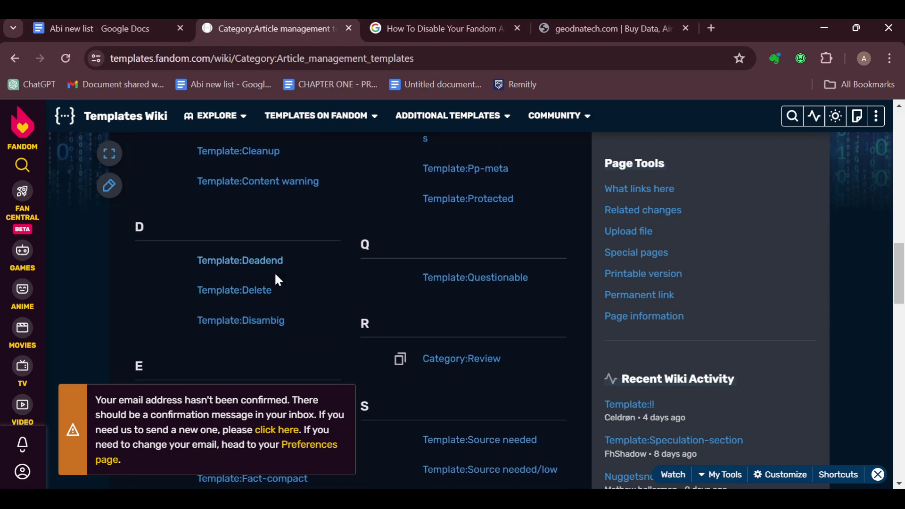
- Open the Citation needed template from the category list and review its documentation, including syntax and parameters
{"action": "scroll", "coordinate": [273, 278], "scroll_direction": "up", "scroll_amount": 6}
{"action": "left_click", "coordinate": [269, 334]}
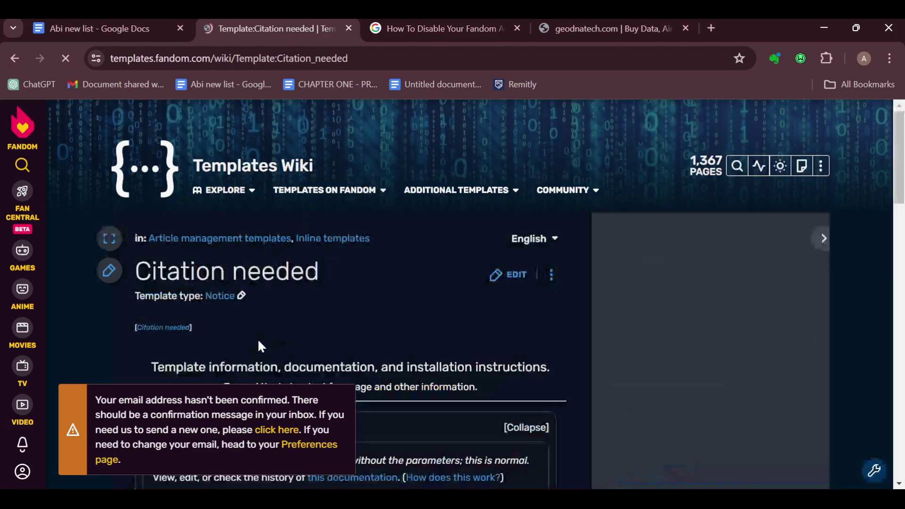
{"action": "scroll", "coordinate": [351, 330], "scroll_direction": "down", "scroll_amount": 8}
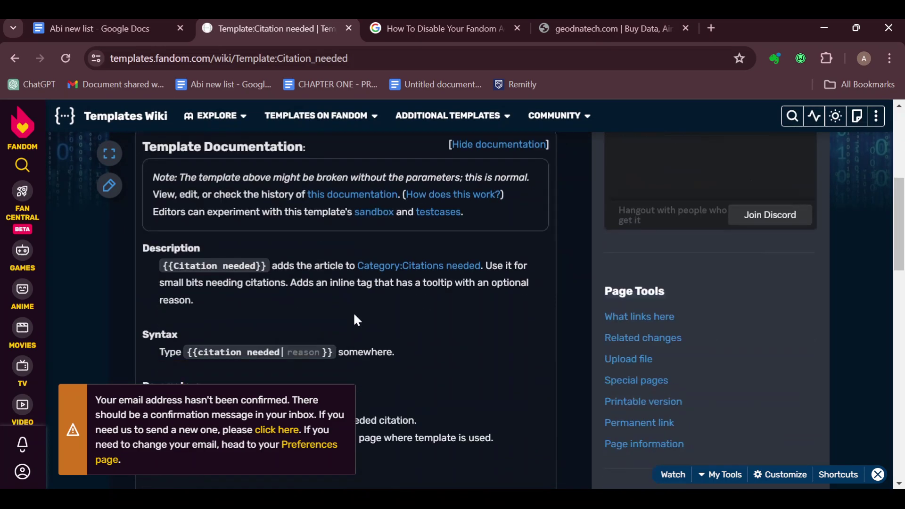
{"action": "scroll", "coordinate": [315, 241], "scroll_direction": "down", "scroll_amount": 5}
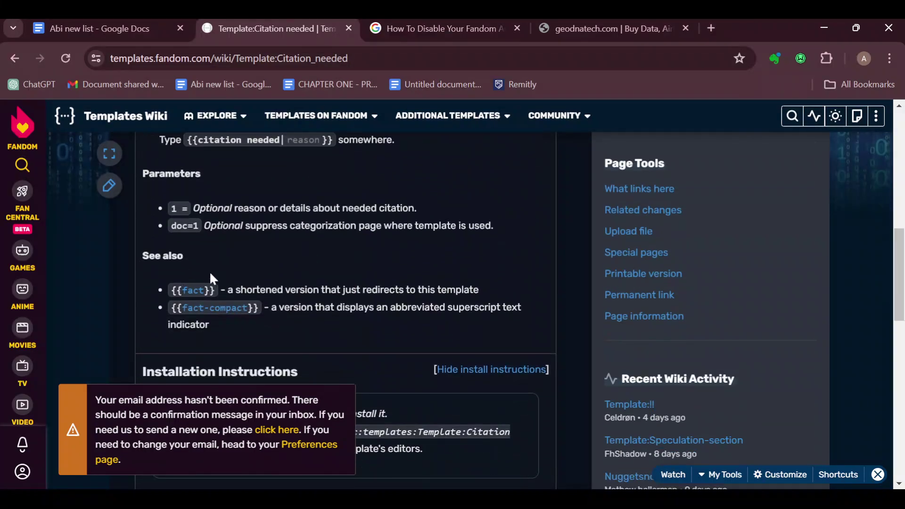
- Open the Citation needed template for editing
{"action": "scroll", "coordinate": [267, 245], "scroll_direction": "up", "scroll_amount": 12}
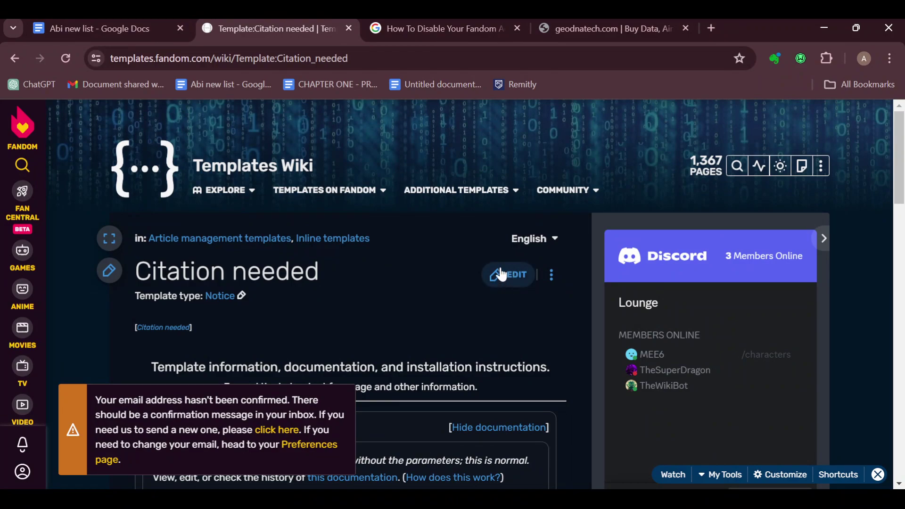
{"action": "left_click", "coordinate": [508, 277]}
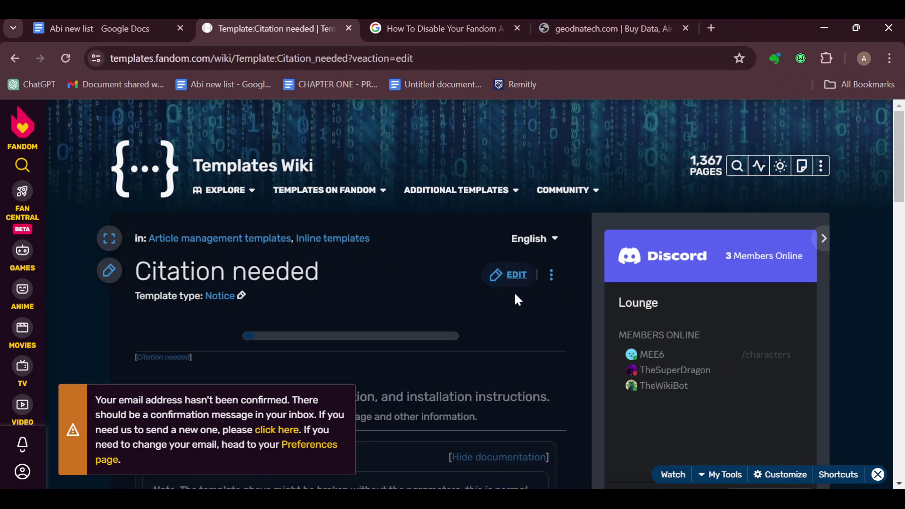
{"action": "scroll", "coordinate": [404, 325], "scroll_direction": "down", "scroll_amount": 10}
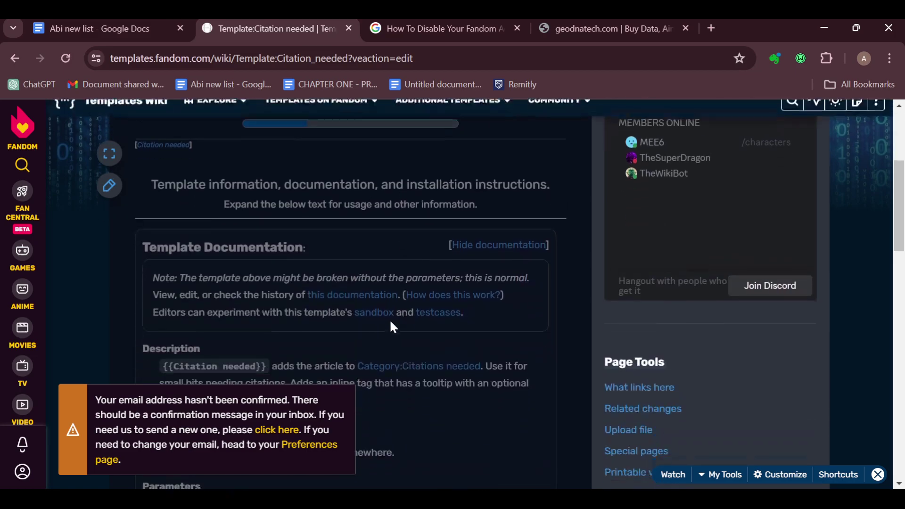
{"action": "scroll", "coordinate": [396, 299], "scroll_direction": "down", "scroll_amount": 7}
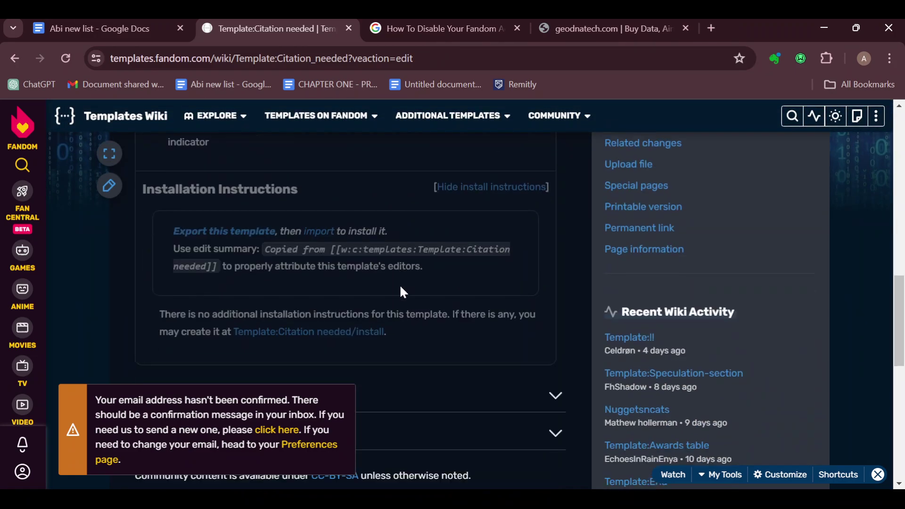
{"action": "scroll", "coordinate": [428, 314], "scroll_direction": "up", "scroll_amount": 4}
{"action": "scroll", "coordinate": [397, 287], "scroll_direction": "up", "scroll_amount": 10}
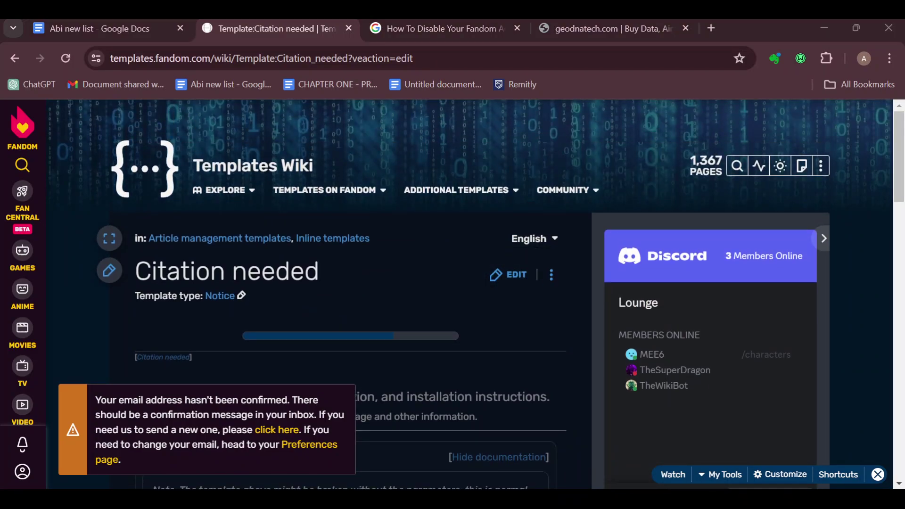
{"action": "mouse_move", "coordinate": [551, 274]}
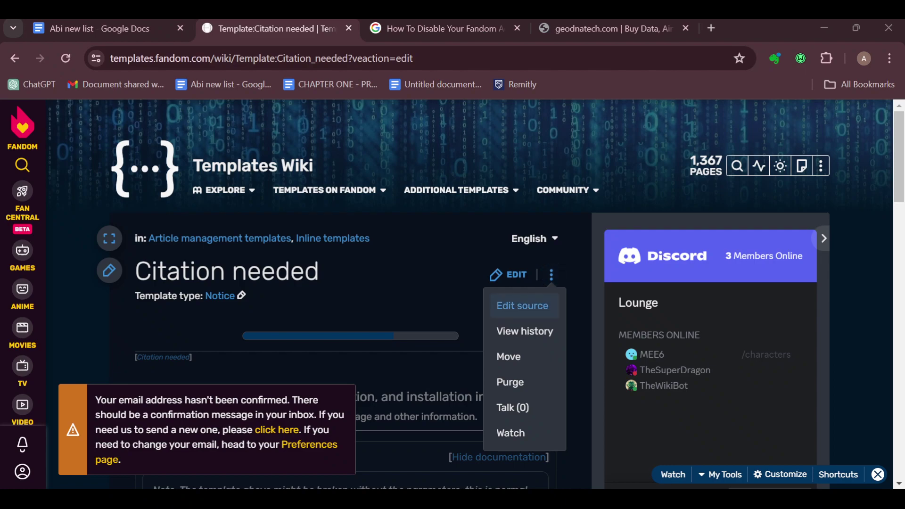
{"action": "left_click", "coordinate": [531, 308]}
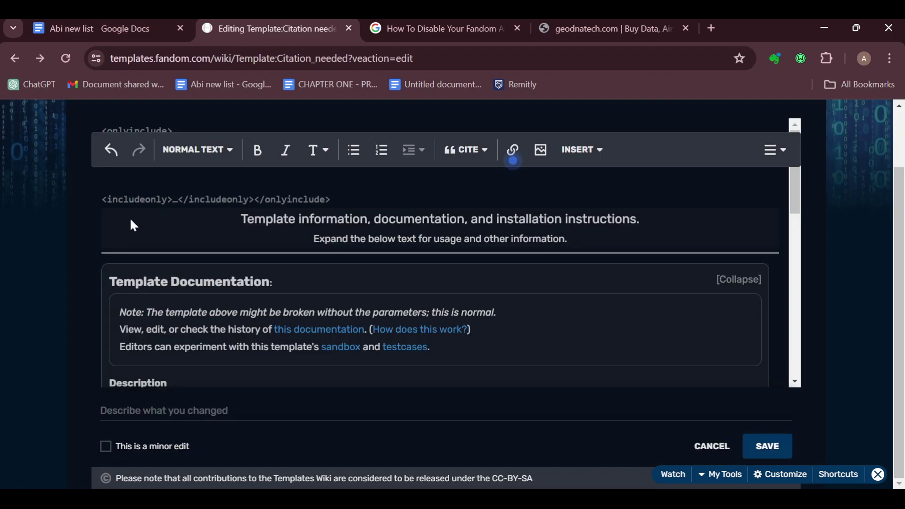
- Look through the editable template body from the includeonly line to the Installation Instructions, and try to save the page
{"action": "left_click", "coordinate": [142, 201]}
{"action": "left_click", "coordinate": [359, 183]}
{"action": "scroll", "coordinate": [292, 340], "scroll_direction": "down", "scroll_amount": 10}
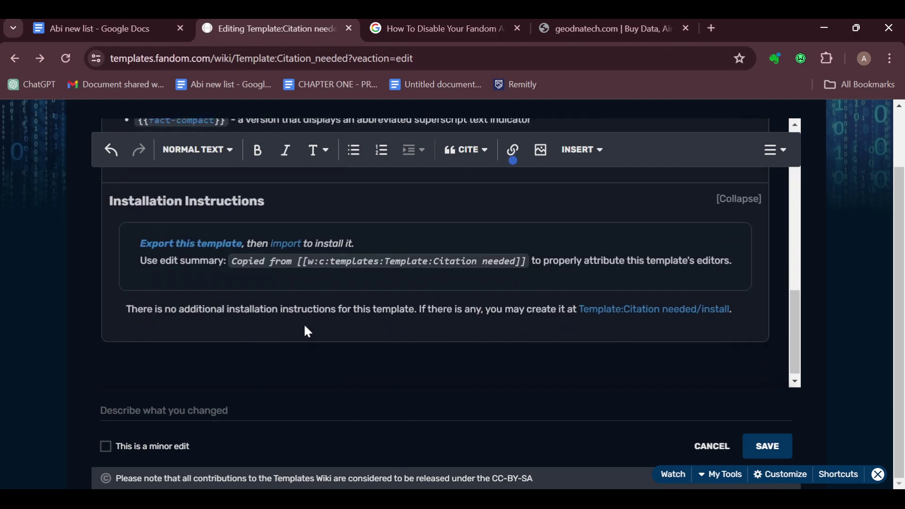
{"action": "scroll", "coordinate": [311, 328], "scroll_direction": "up", "scroll_amount": 10}
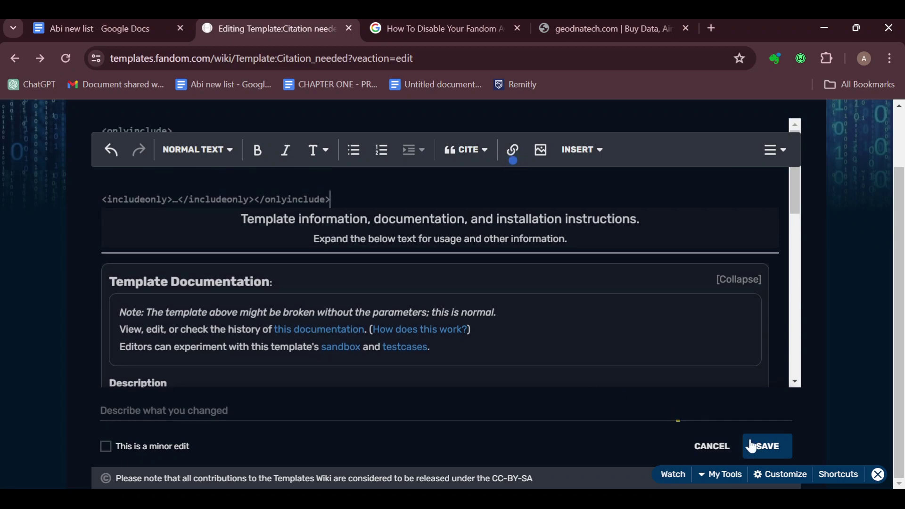
{"action": "left_click", "coordinate": [771, 450]}
{"action": "scroll", "coordinate": [332, 347], "scroll_direction": "up", "scroll_amount": 2}
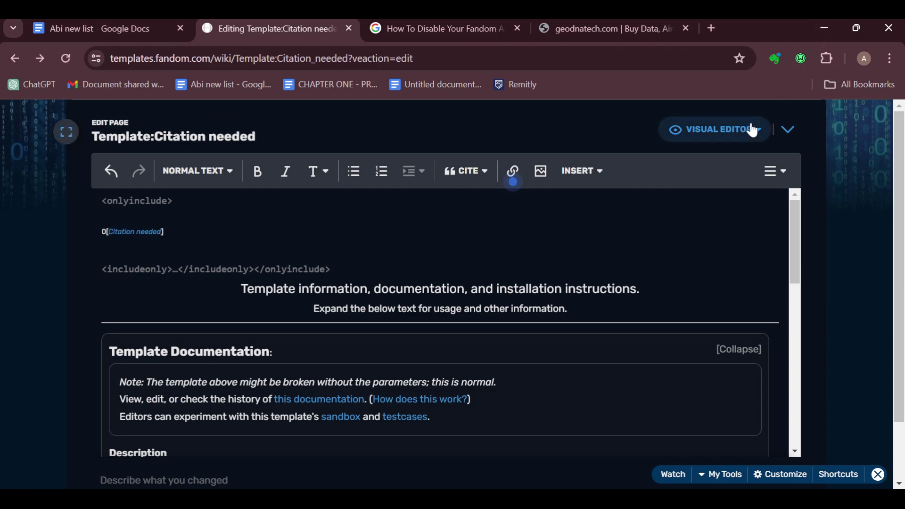
- Check which editing modes the editor offers, and look over the template content down to the Installation Instructions again
{"action": "left_click", "coordinate": [750, 136]}
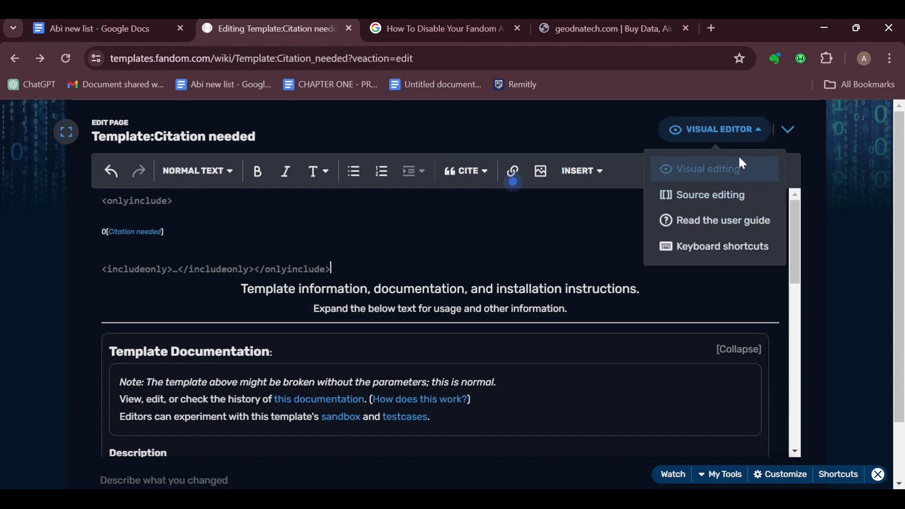
{"action": "left_click", "coordinate": [757, 134]}
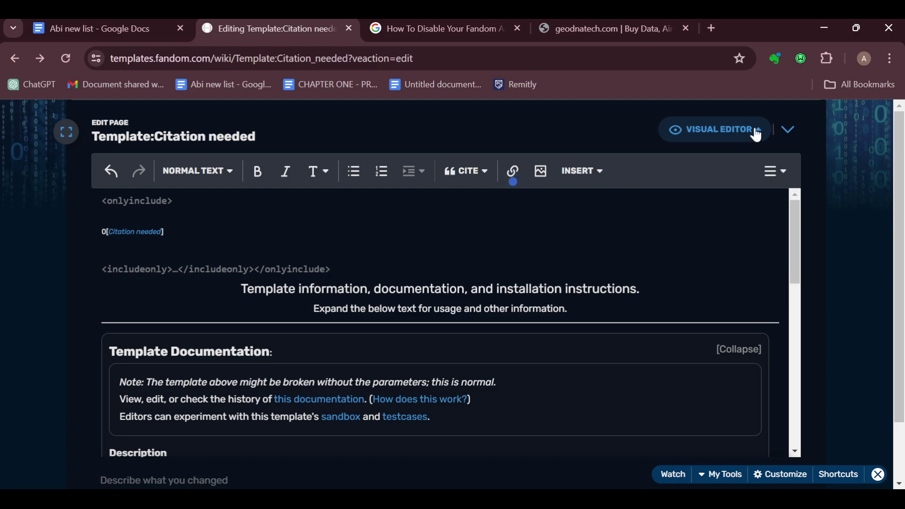
{"action": "scroll", "coordinate": [528, 226], "scroll_direction": "down", "scroll_amount": 10}
{"action": "scroll", "coordinate": [514, 228], "scroll_direction": "down", "scroll_amount": 2}
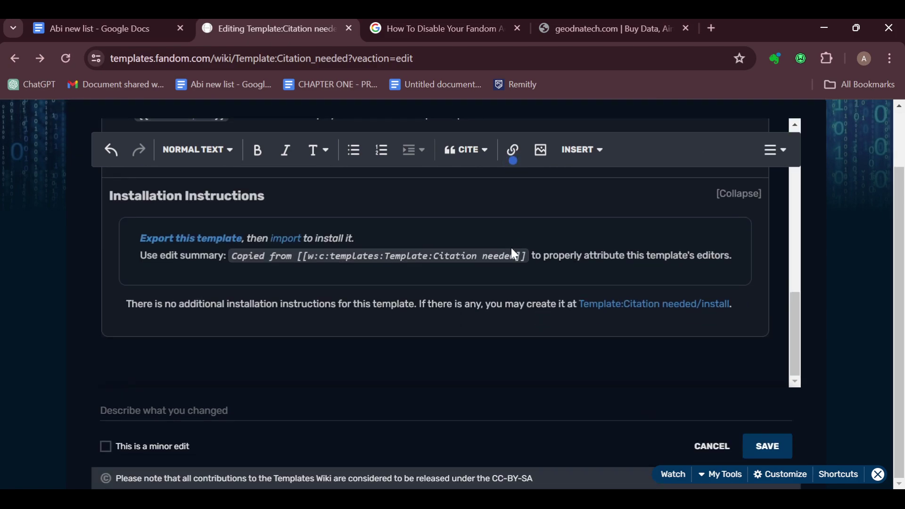
{"action": "scroll", "coordinate": [510, 245], "scroll_direction": "up", "scroll_amount": 10}
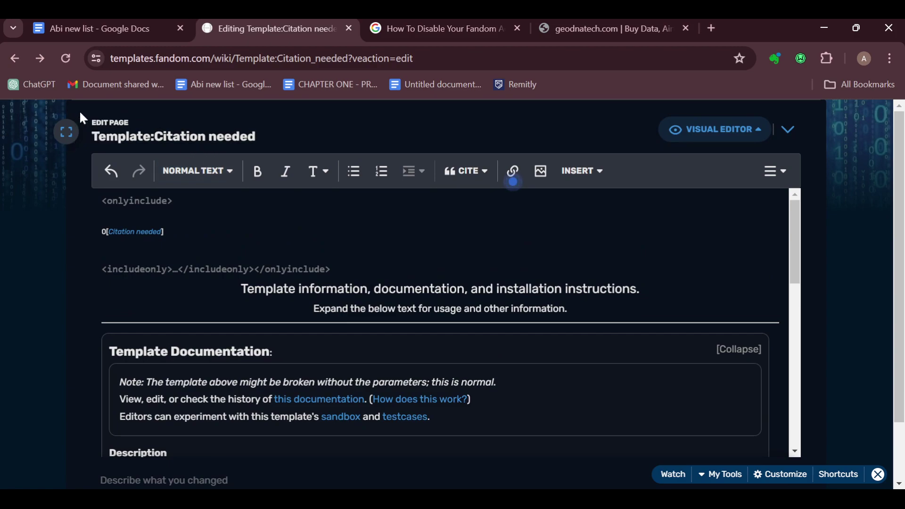